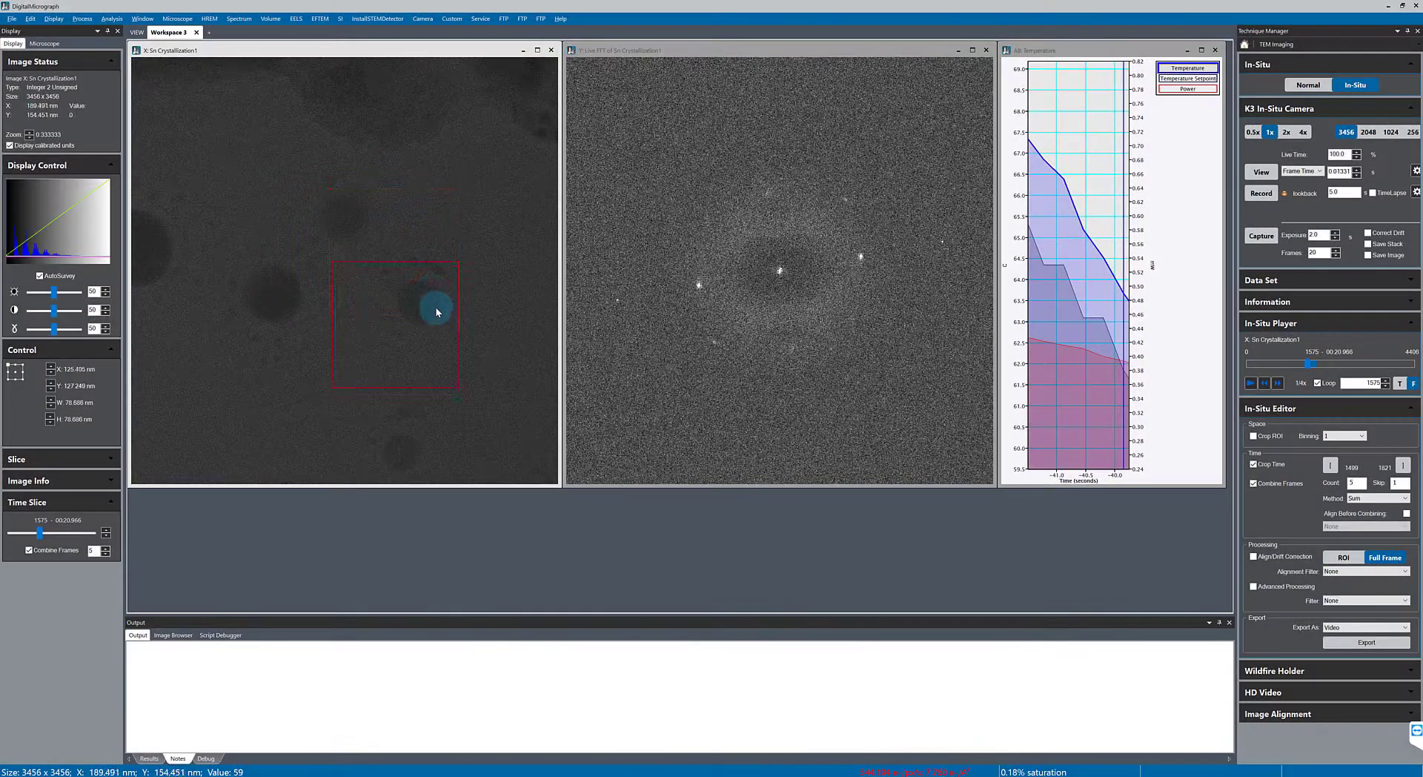
Move the existing ROI aside and draw a small square rectangle ROI over the dark upper particle.
drag(437, 309, 454, 303)
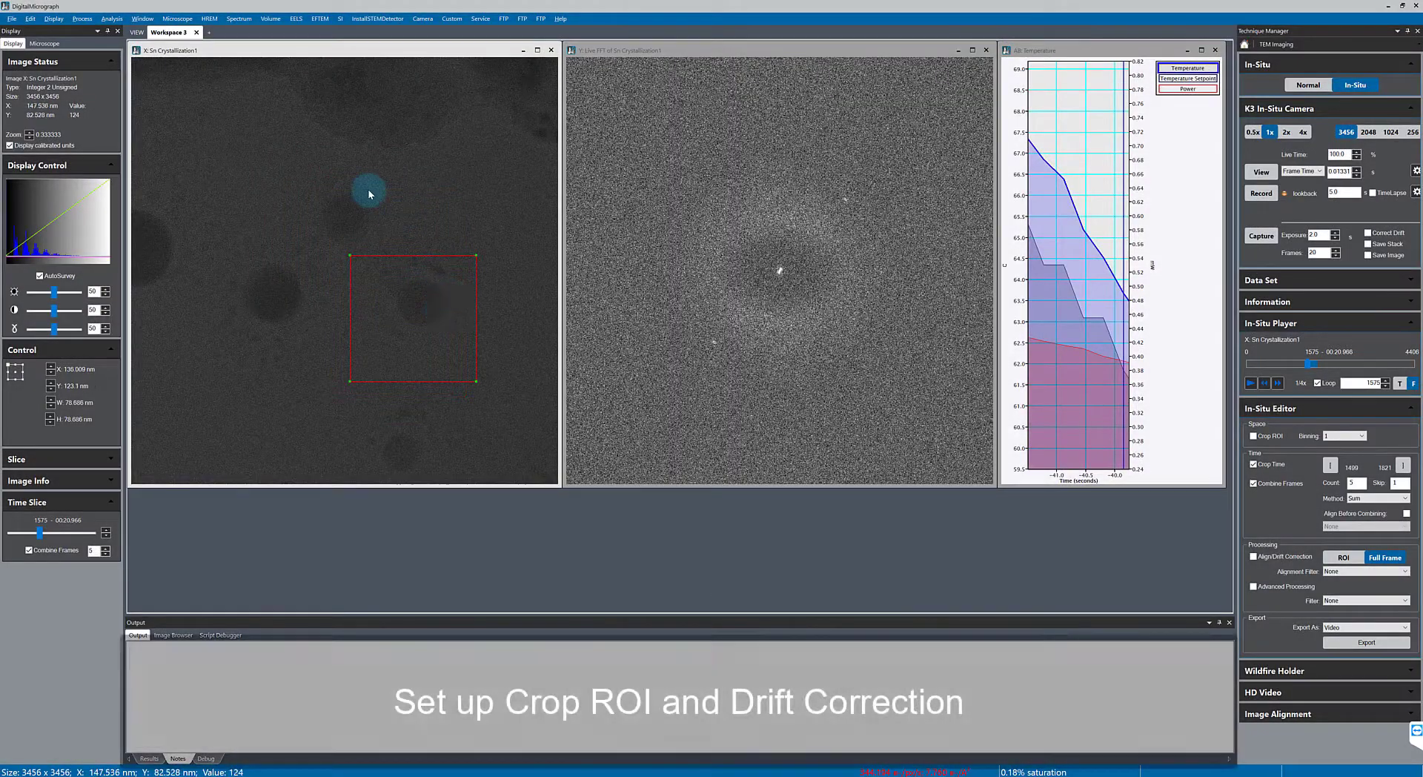
right_click(369, 194)
click(308, 175)
mouse_move(300, 162)
mouse_down()
mouse_move(385, 238)
mouse_move(363, 225)
mouse_move(363, 237)
mouse_up()
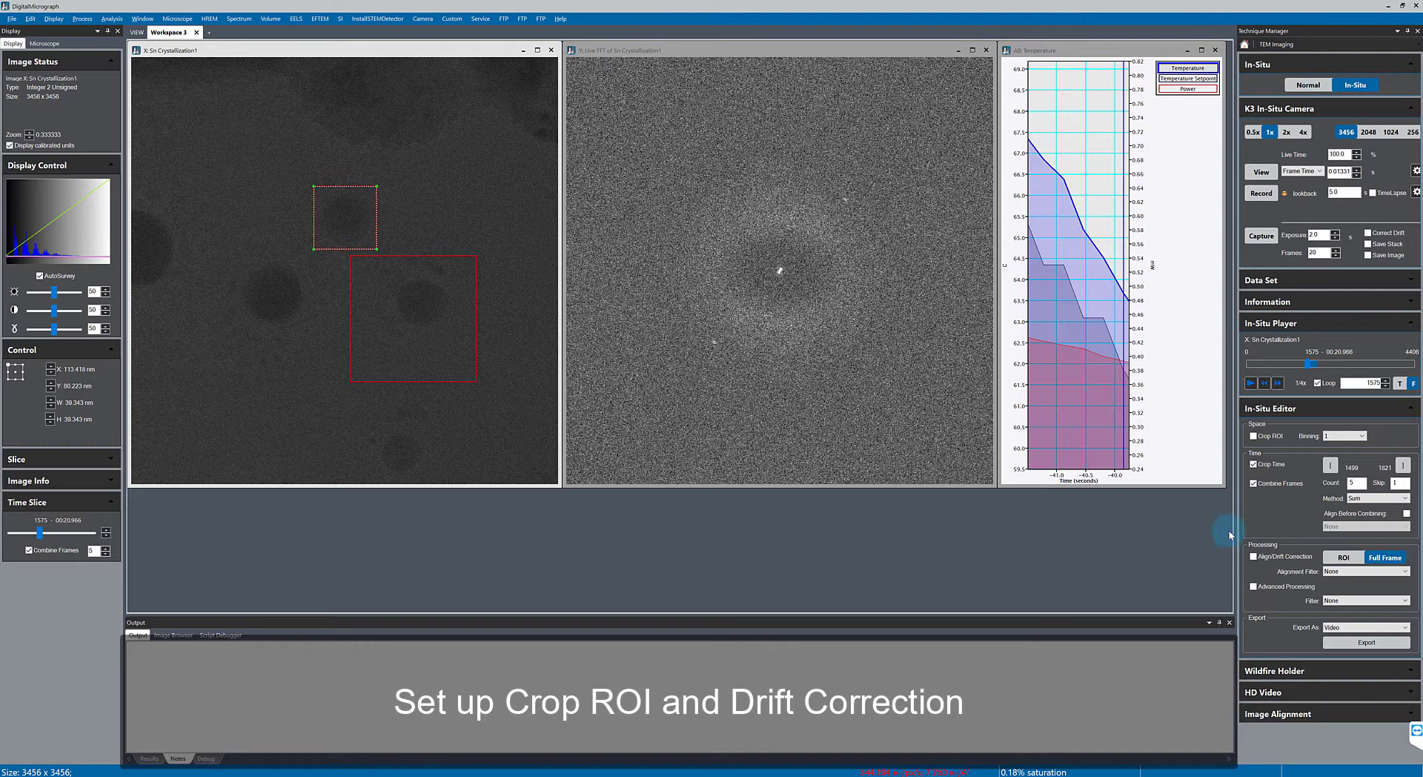
Enable Crop ROI and Align/Drift Correction, with processing based on the ROI.
click(1253, 436)
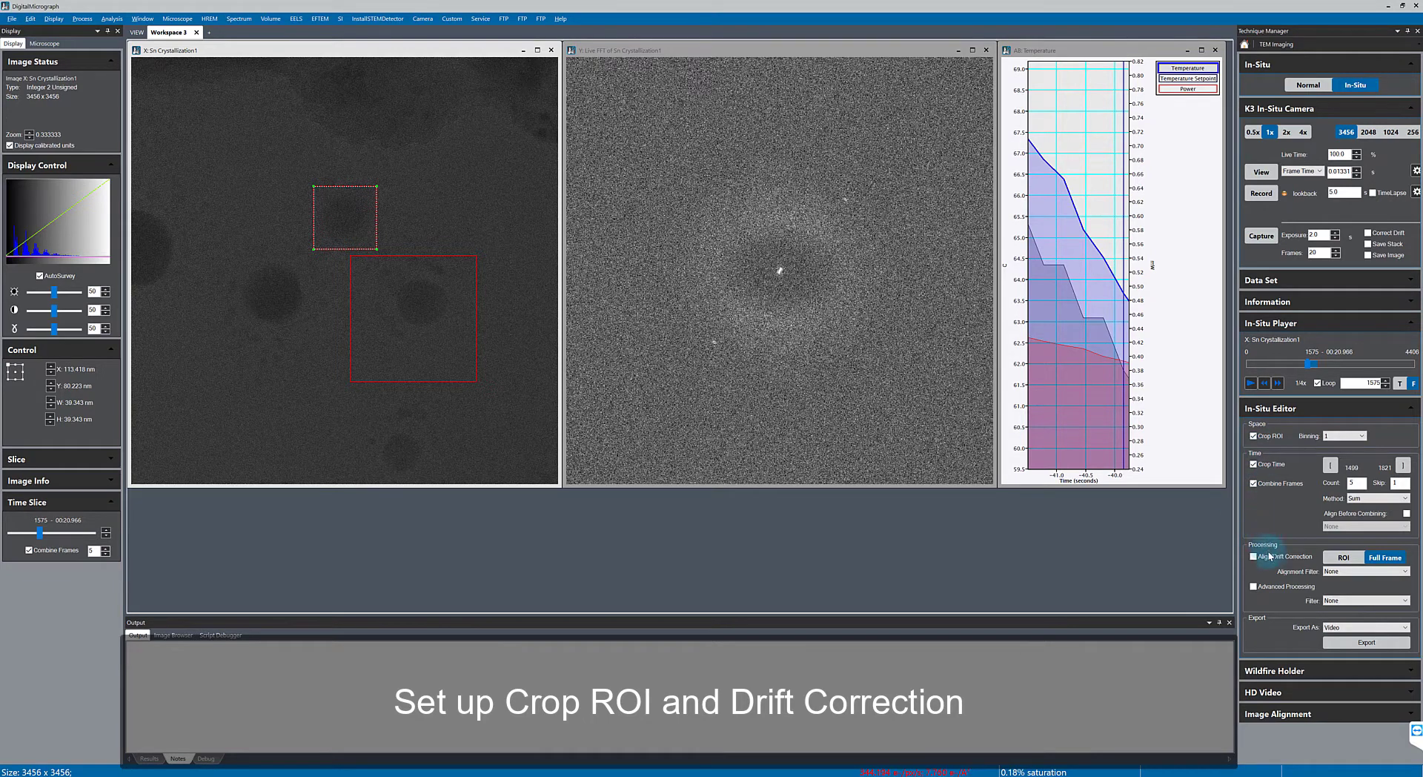
click(1343, 556)
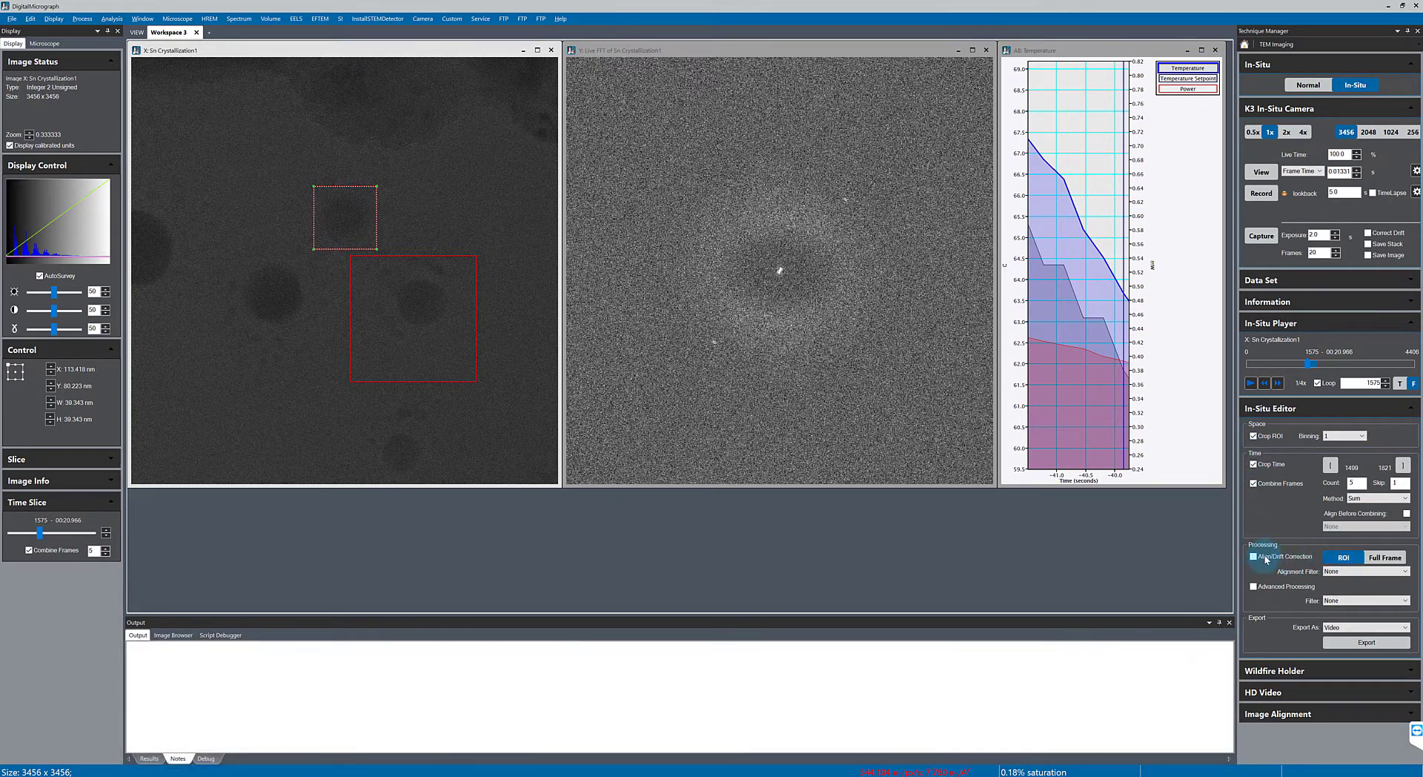
click(1265, 558)
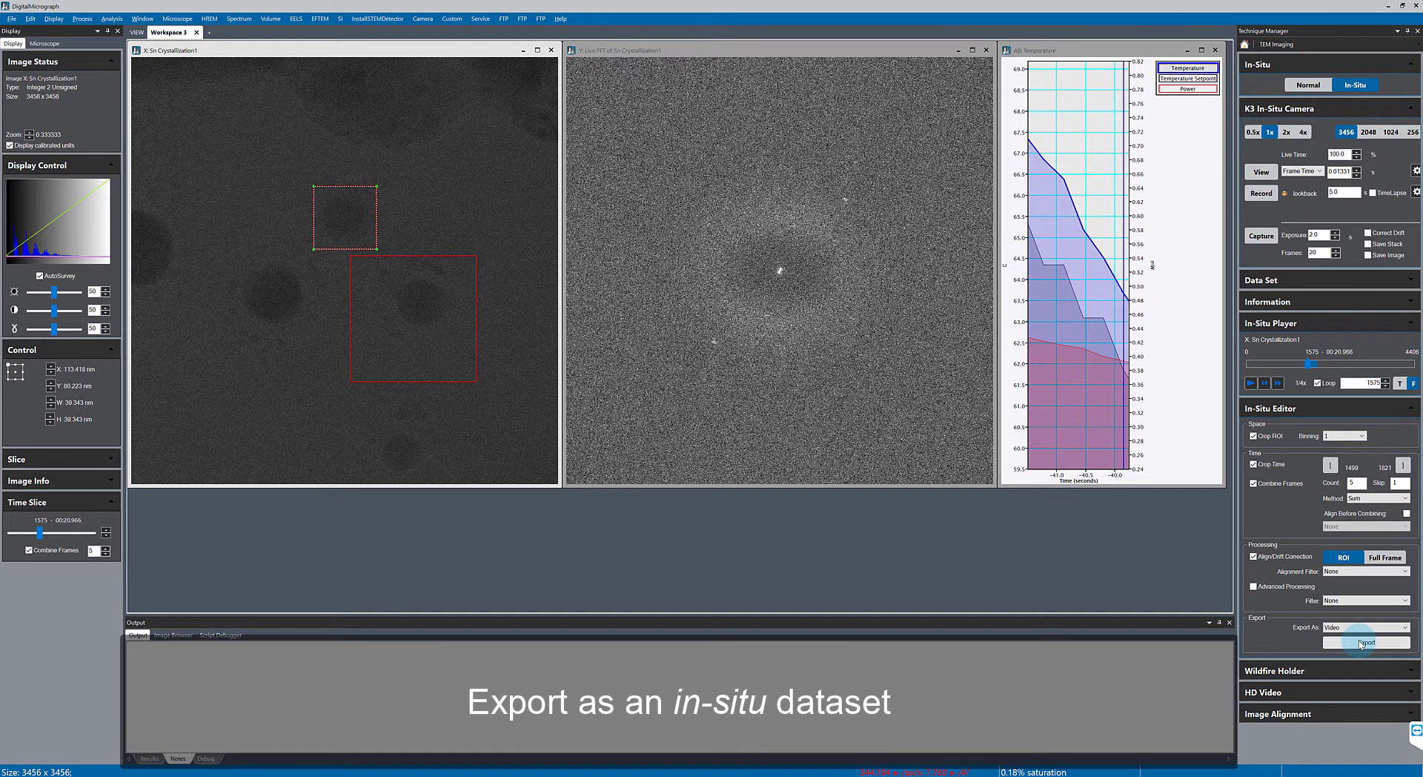
Set Export As to InSitu Dataset and start the export.
click(1366, 627)
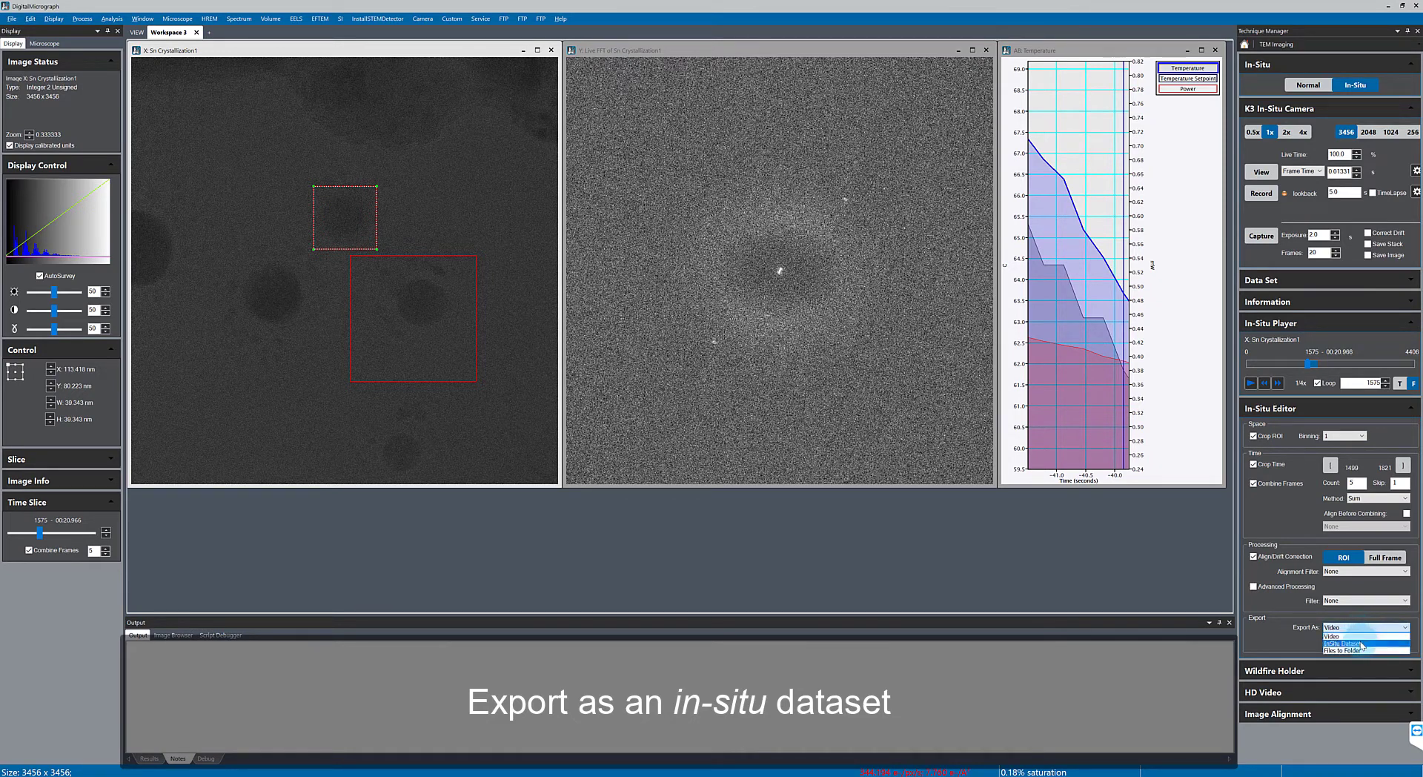
click(1362, 644)
click(1364, 643)
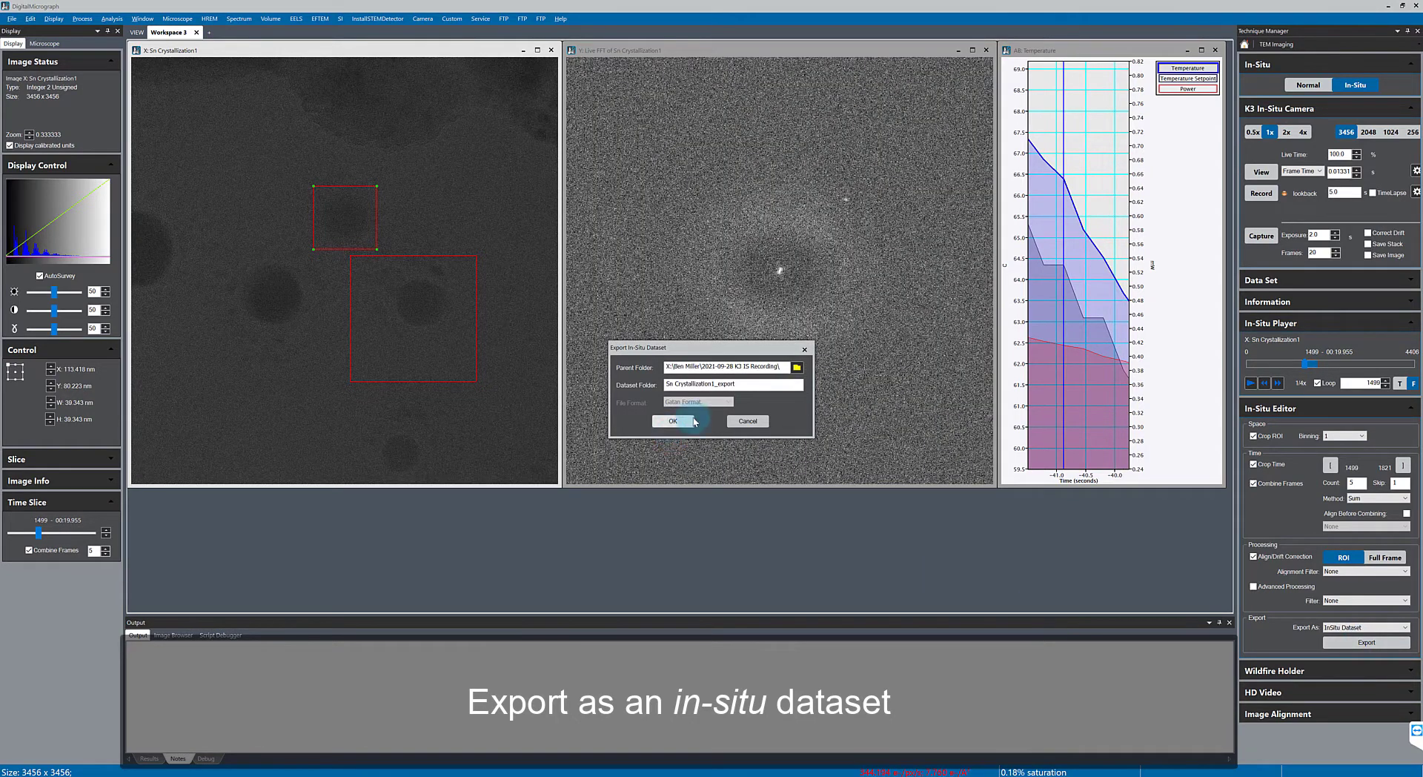
Name the dataset folder 'Sn Crystallization1 Crop Sum5 Drift Correct' and confirm.
click(738, 384)
key(BackSpace)
key(BackSpace)
key(BackSpace)
key(BackSpace)
key(BackSpace)
key(BackSpace)
key(BackSpace)
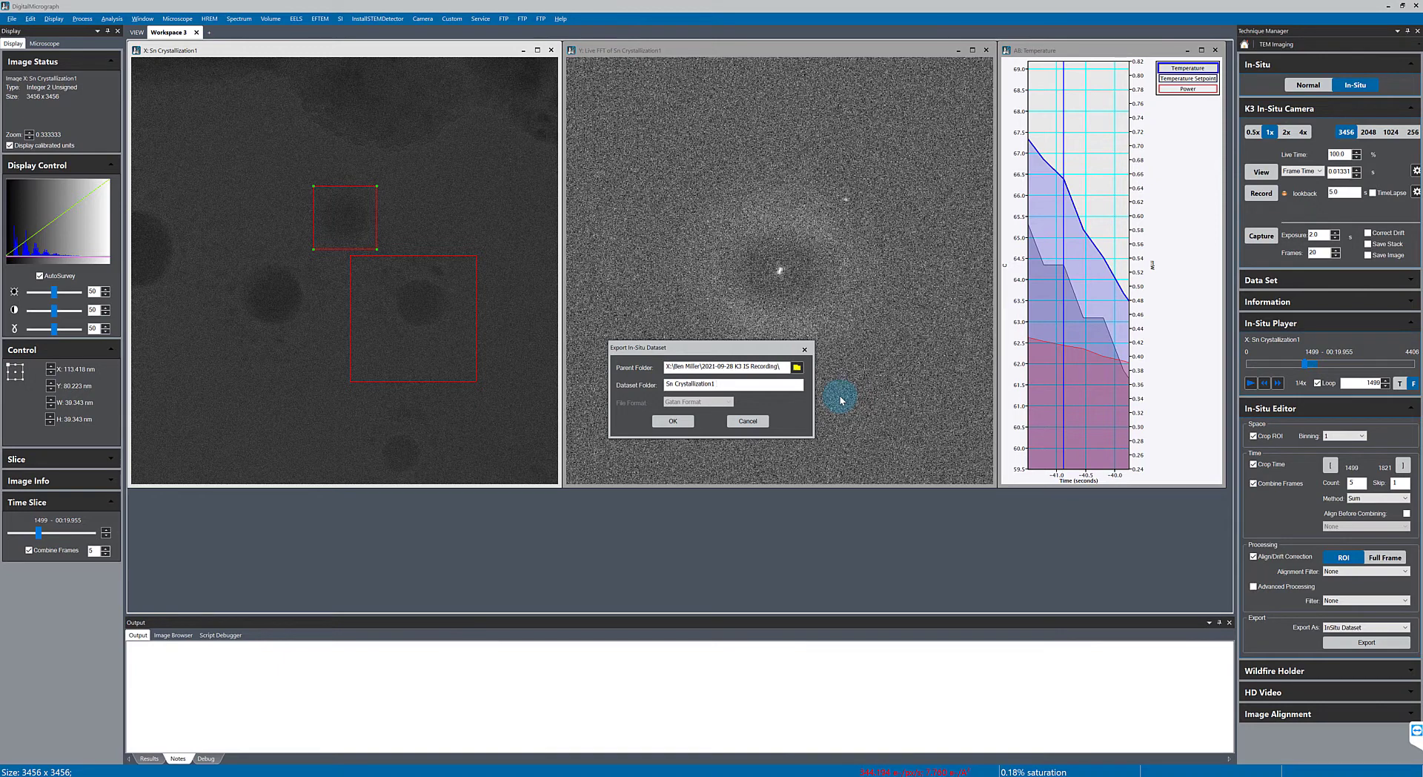
text(Crop Sum)
text(5 Drift Correct)
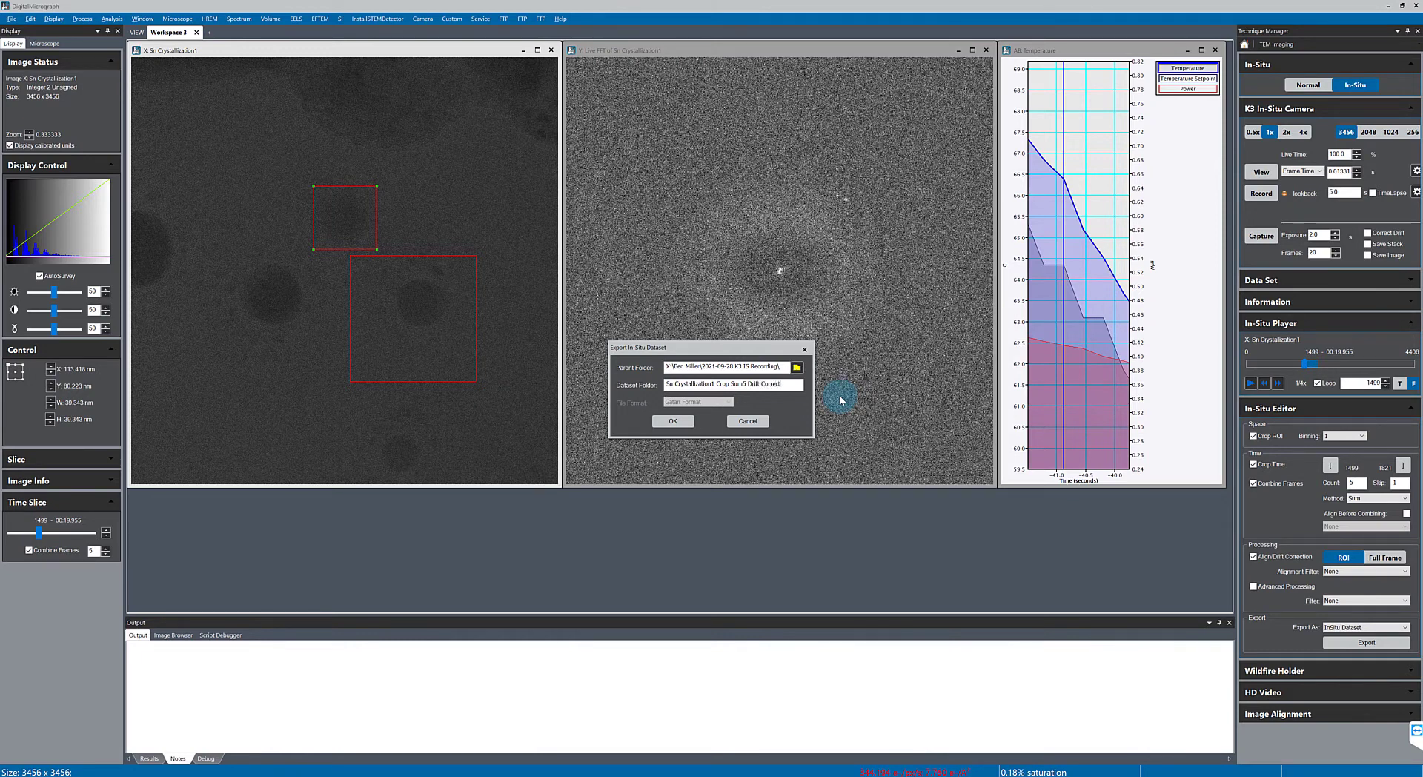
click(673, 420)
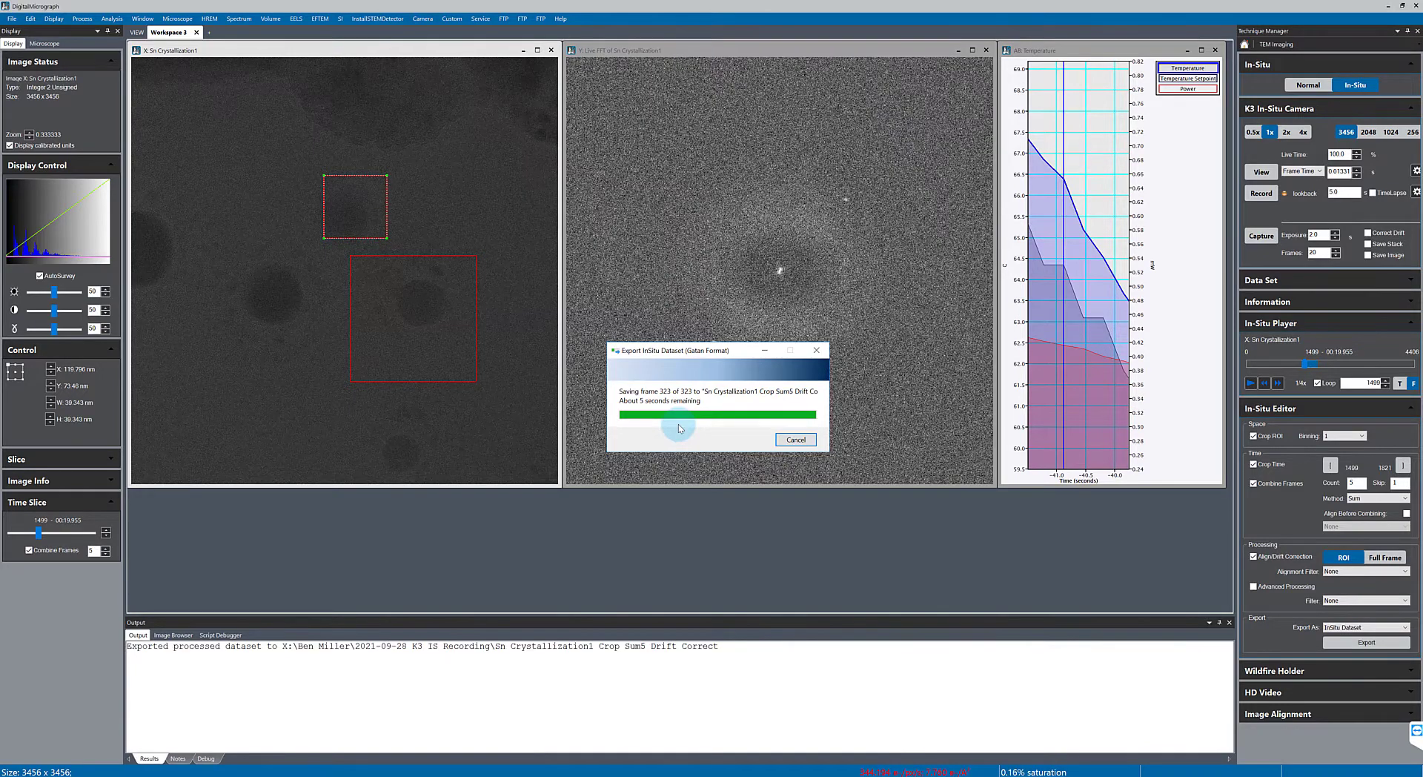
After the dataset finishes saving, deselect the region of interest.
click(679, 427)
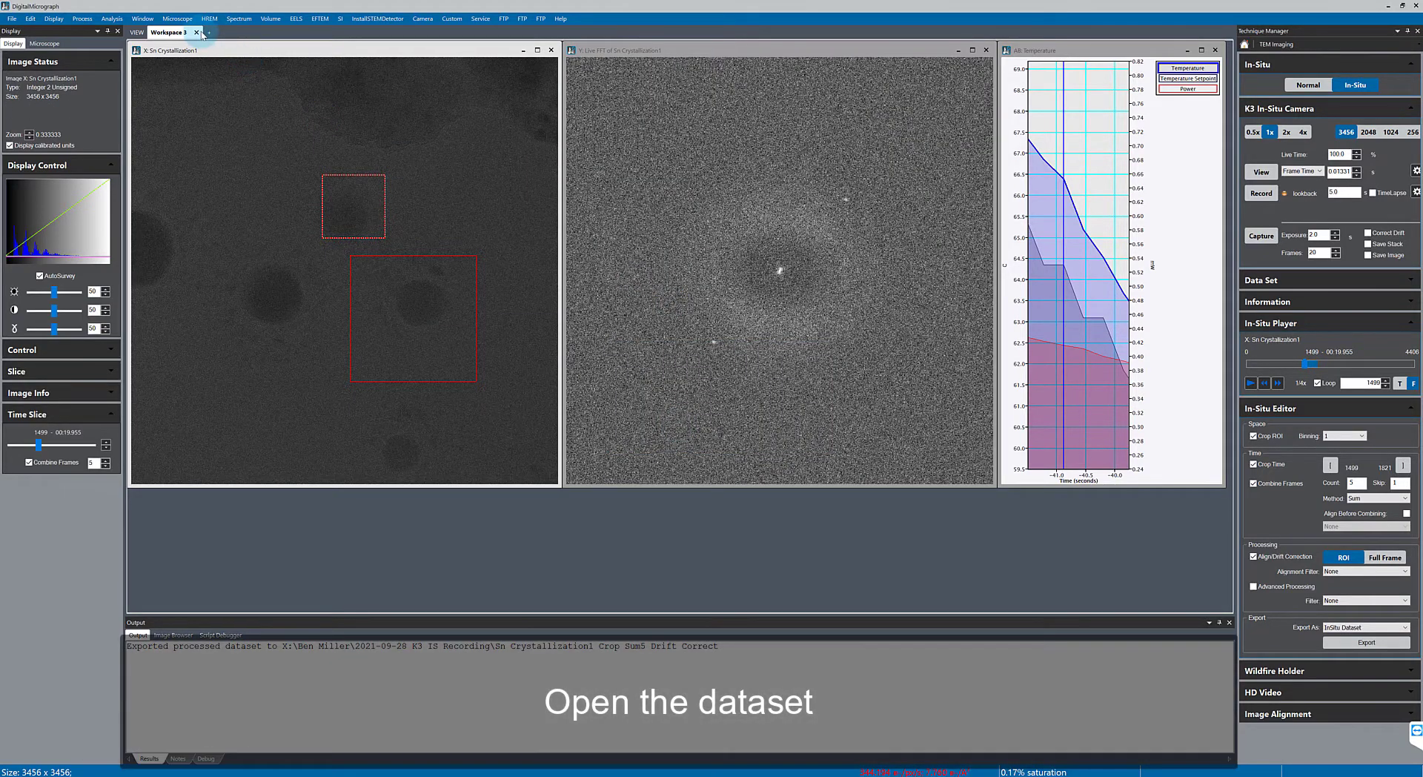
Add Workspace 4 and load the 'Sn Crystallization1 Crop Sum5 Drift Correct' in-situ dataset folder.
click(209, 33)
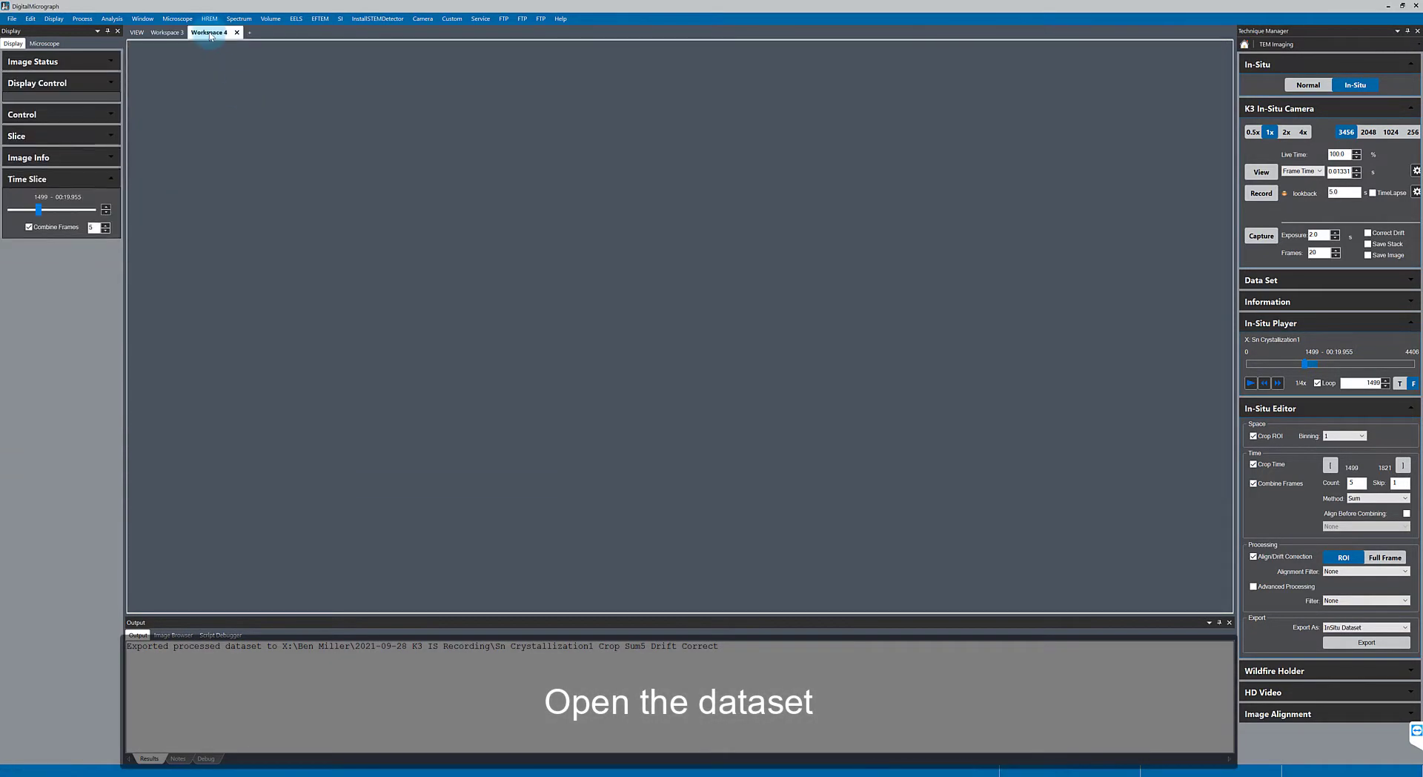
right_click(240, 92)
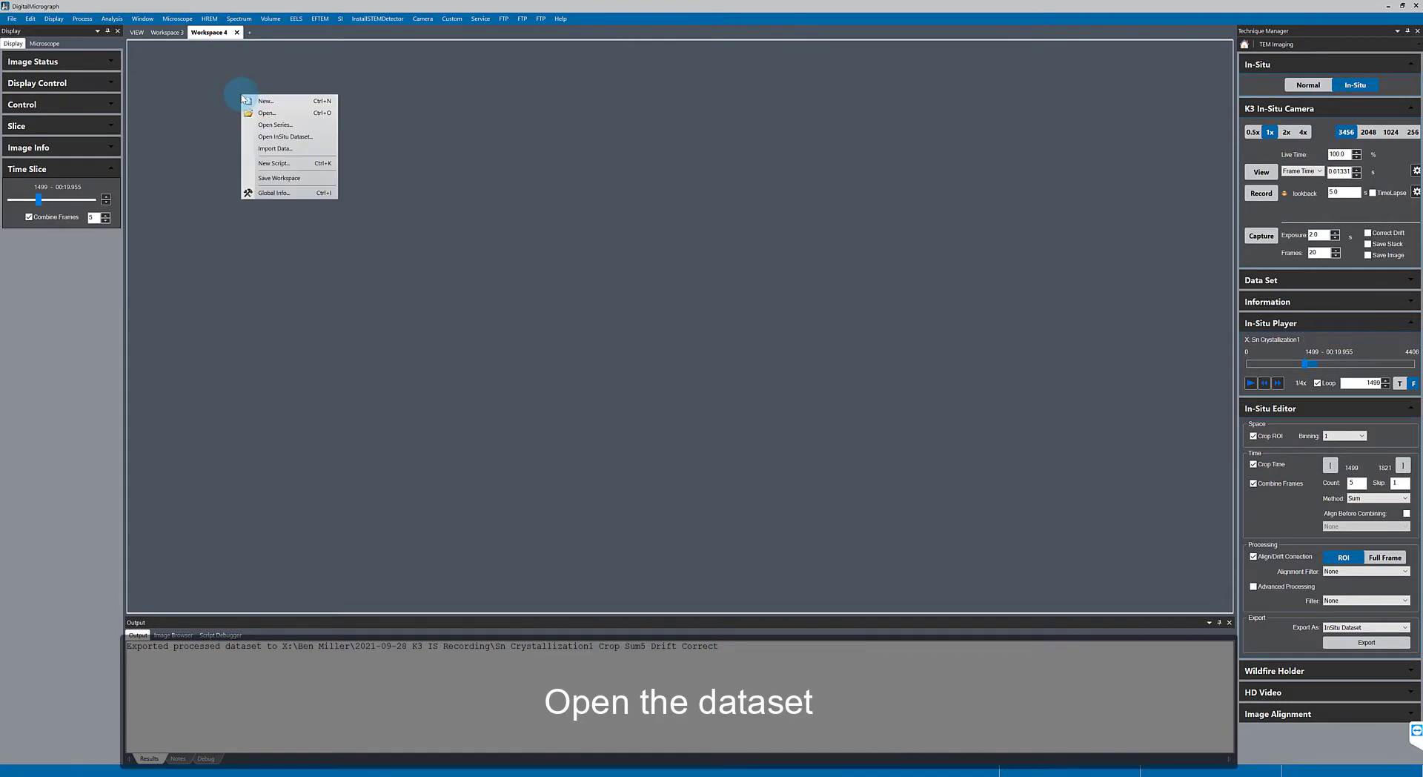
click(267, 136)
double_click(541, 208)
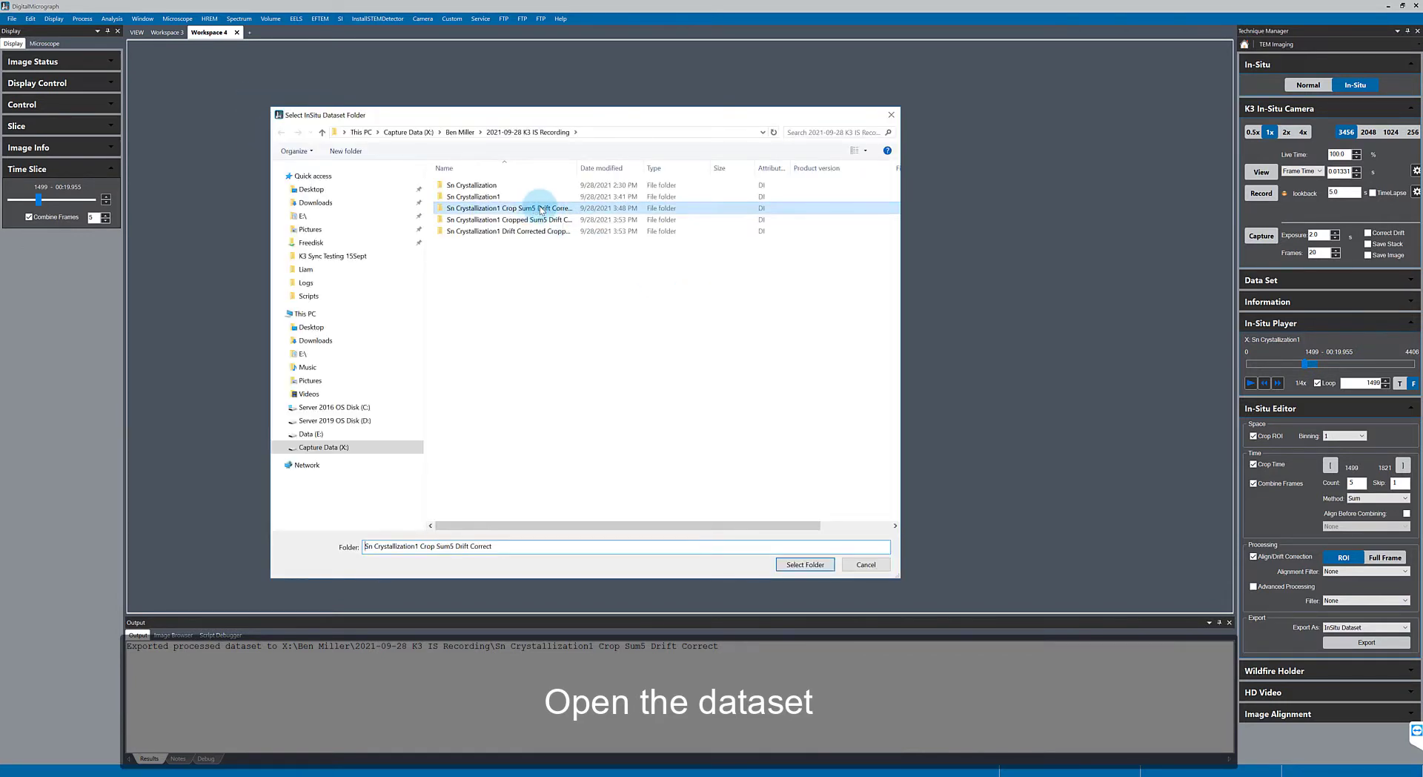
click(795, 563)
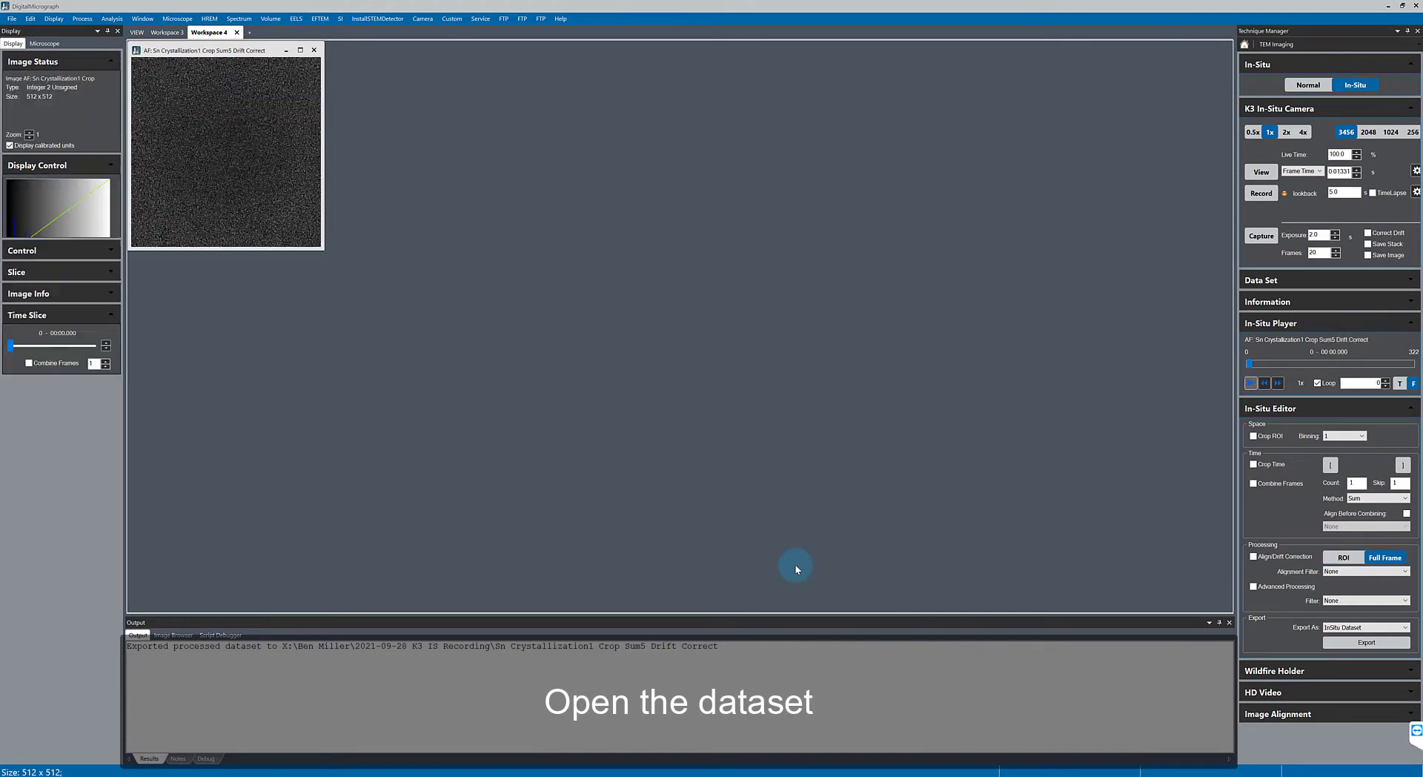
Play the reopened dataset at zoom 2 with Combine Frames Count 5, then pause.
click(1272, 385)
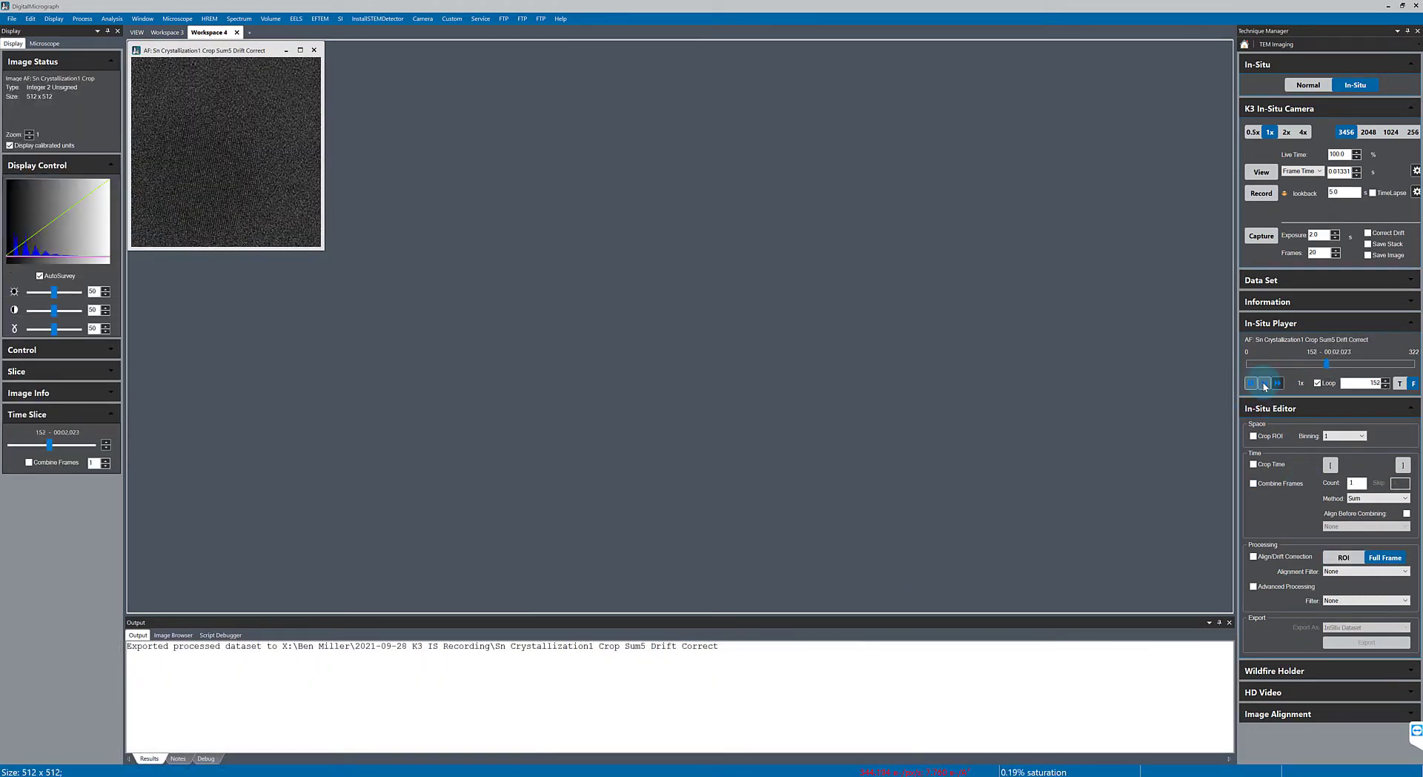
click(1265, 383)
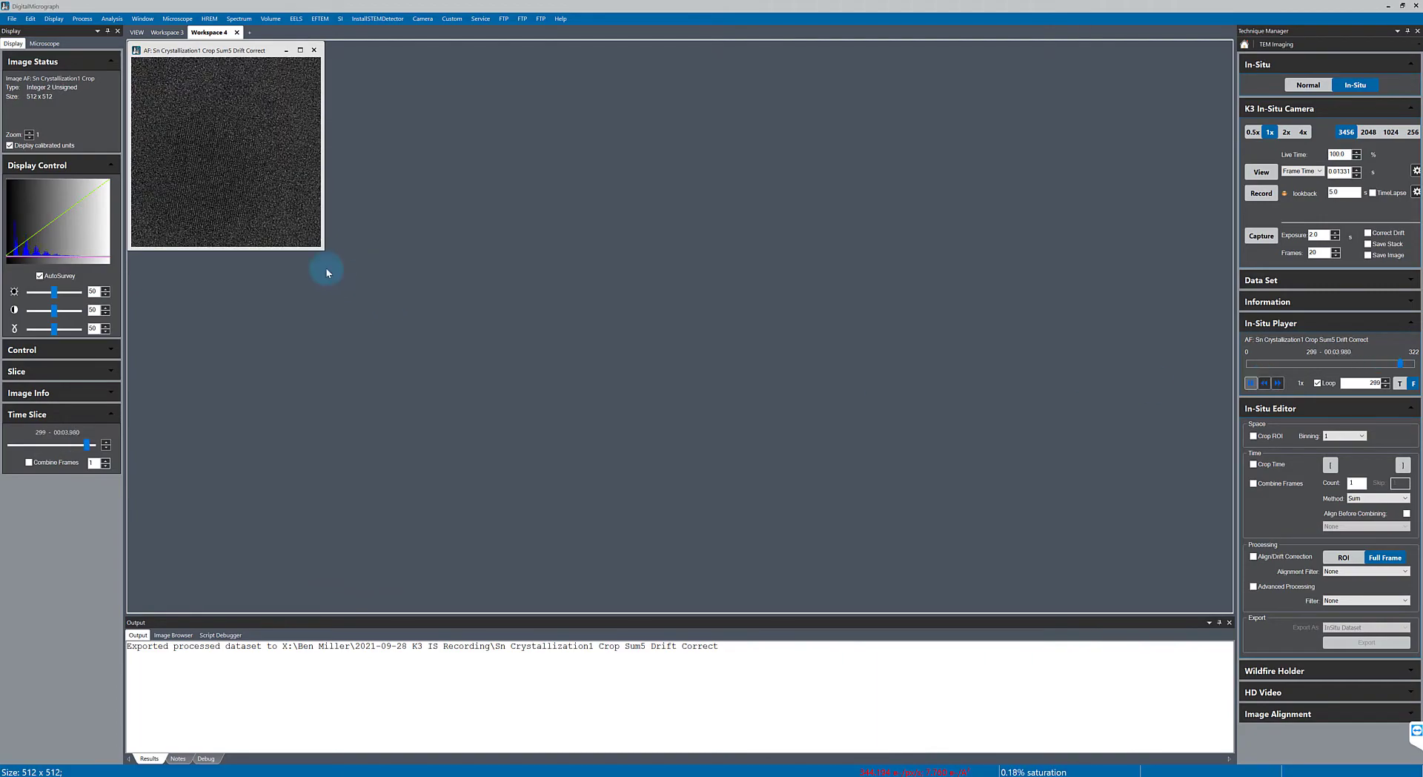
click(30, 132)
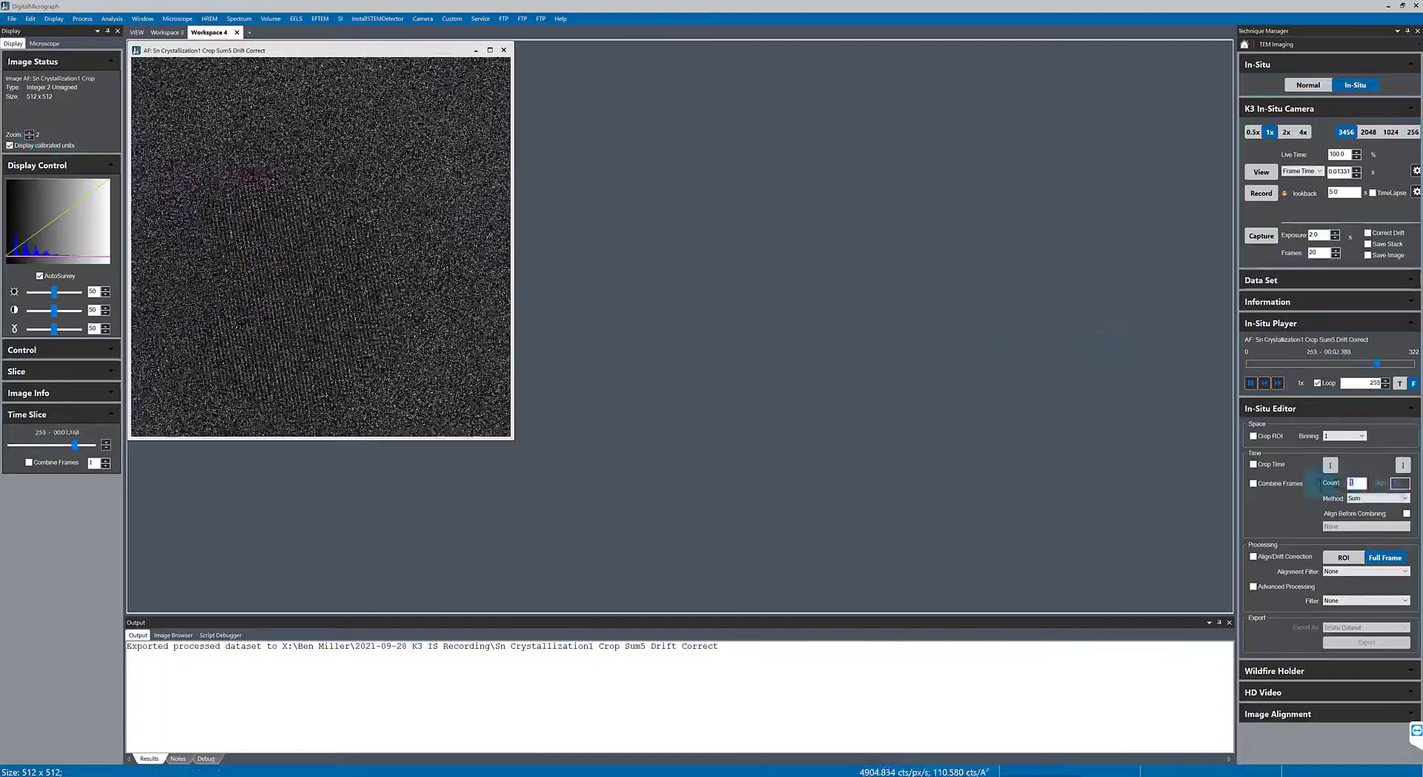
text(5)
click(1254, 483)
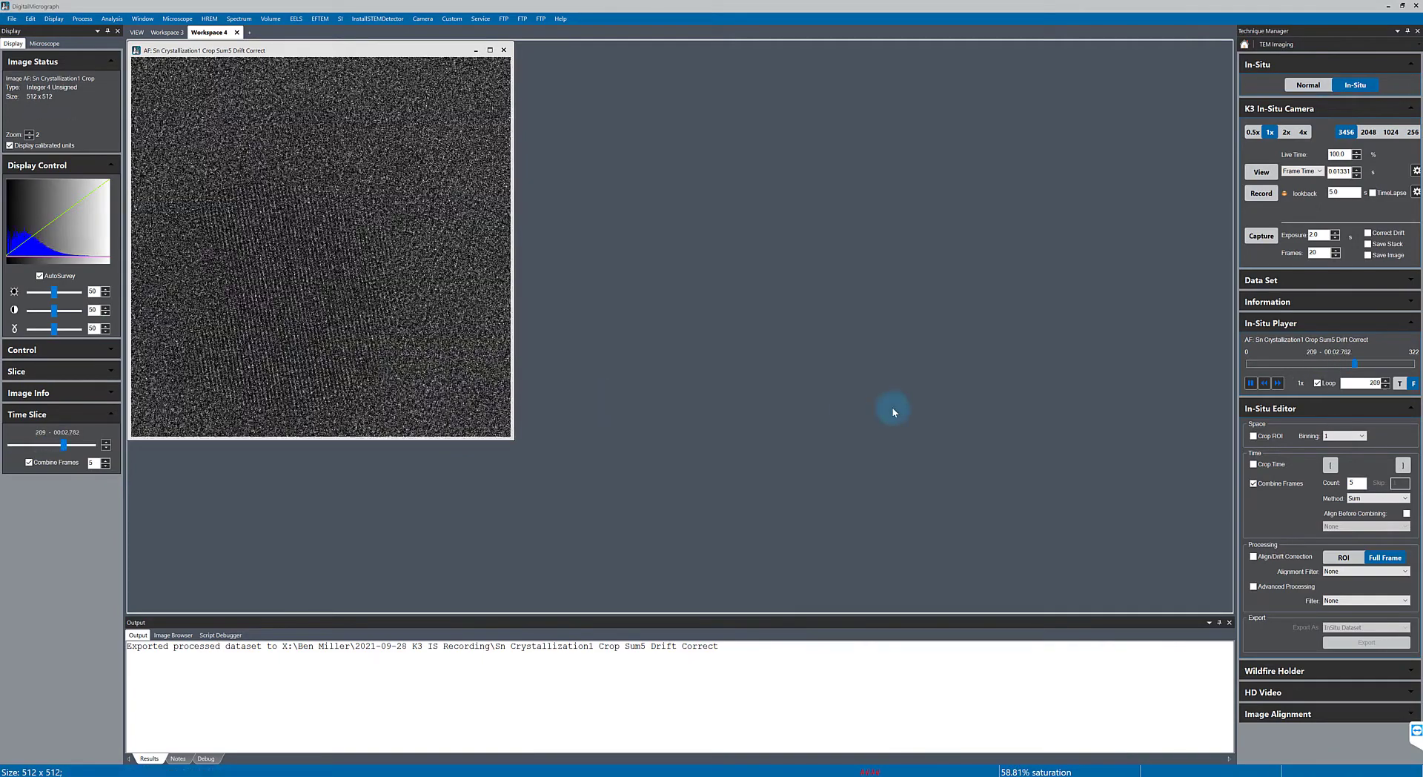
click(1251, 382)
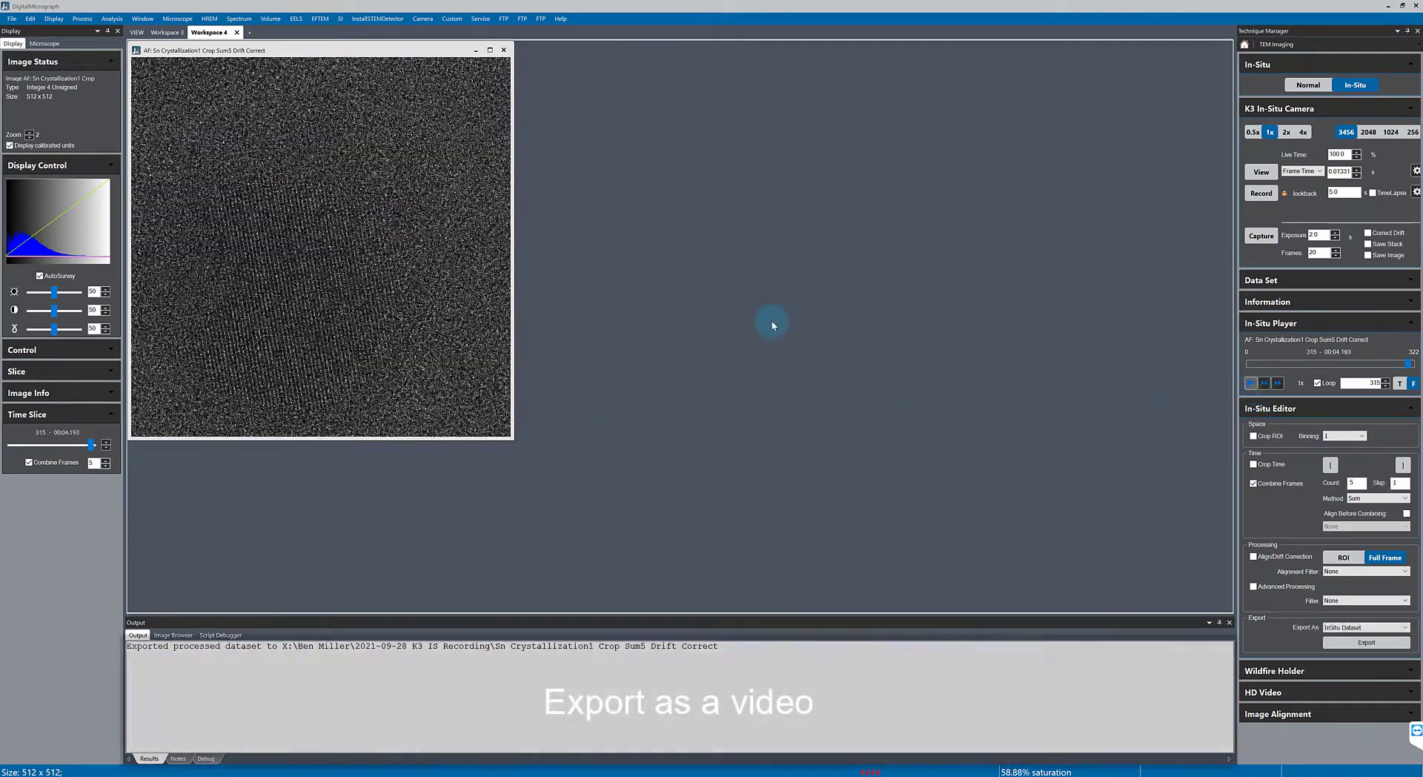
Switch back to Workspace 3, set Export As to Video, and start the export.
click(168, 33)
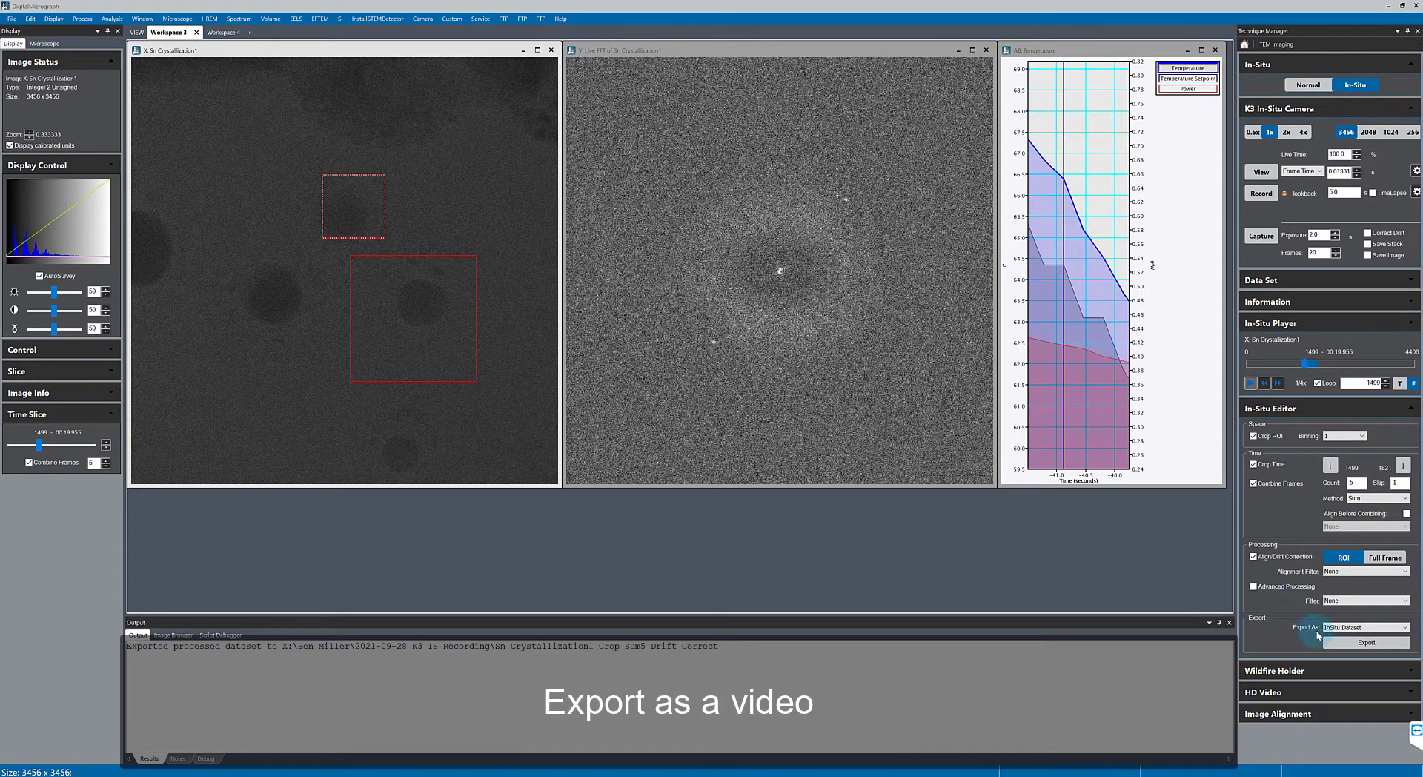
click(1355, 628)
click(1355, 640)
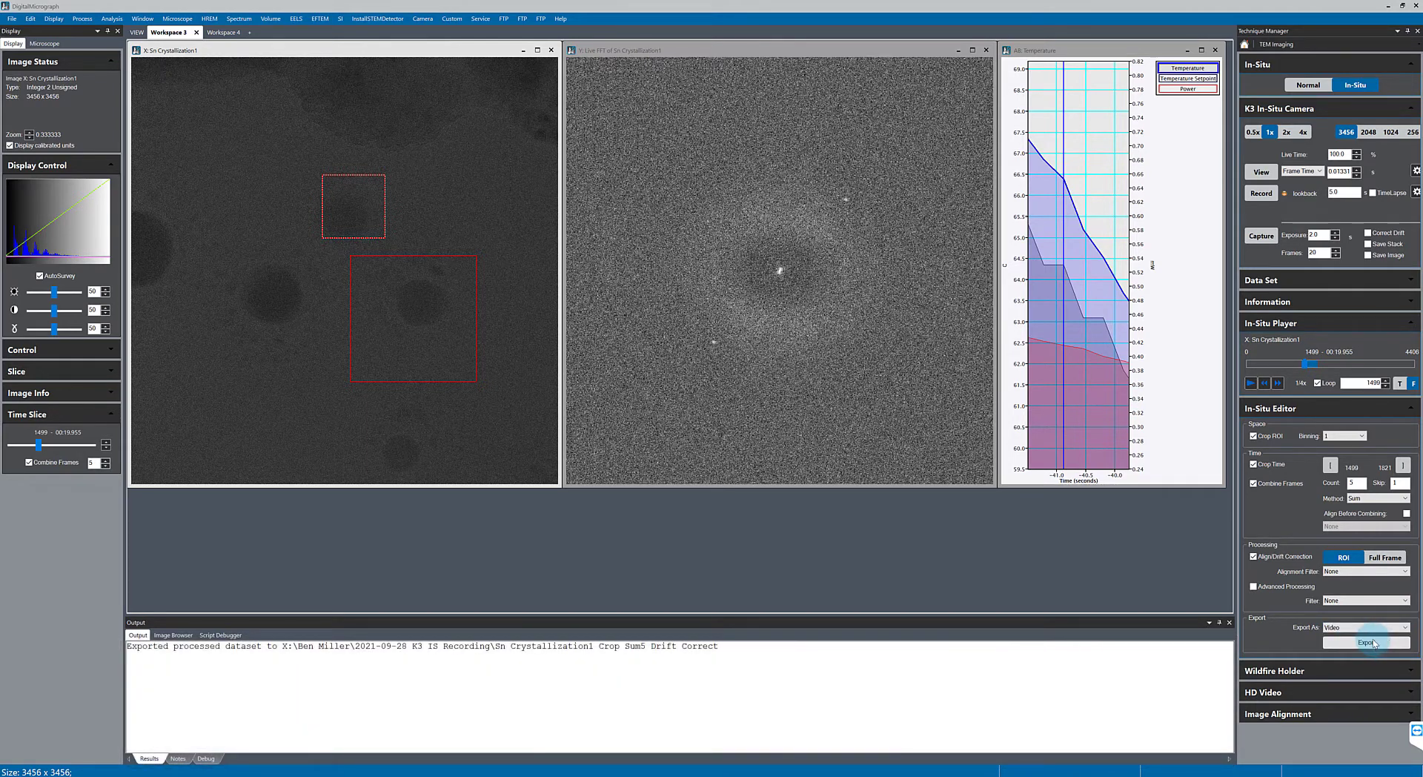
click(1372, 643)
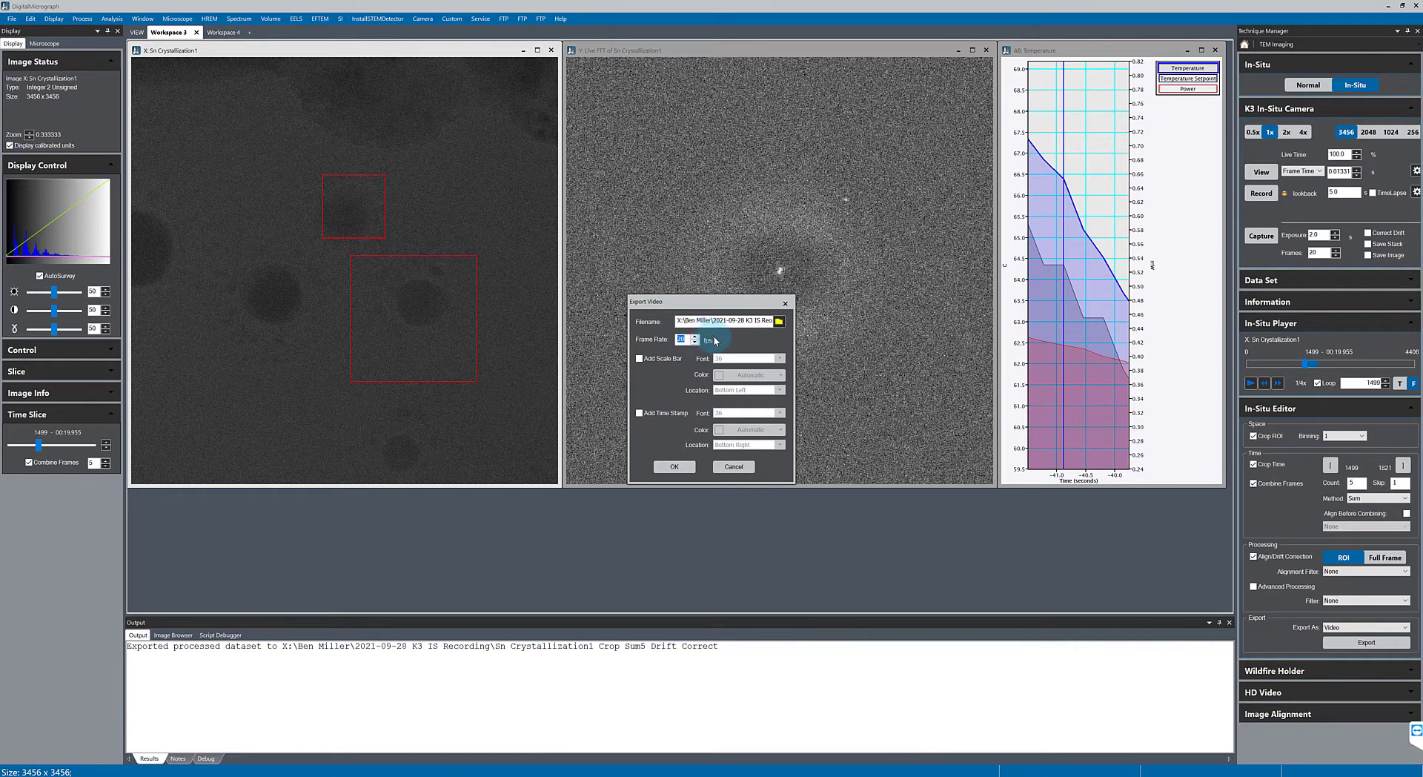
Set 5 fps, add a scale bar, and rename the file 'Sn Crystallization1 Cropped Sum5 DC'.
text(5)
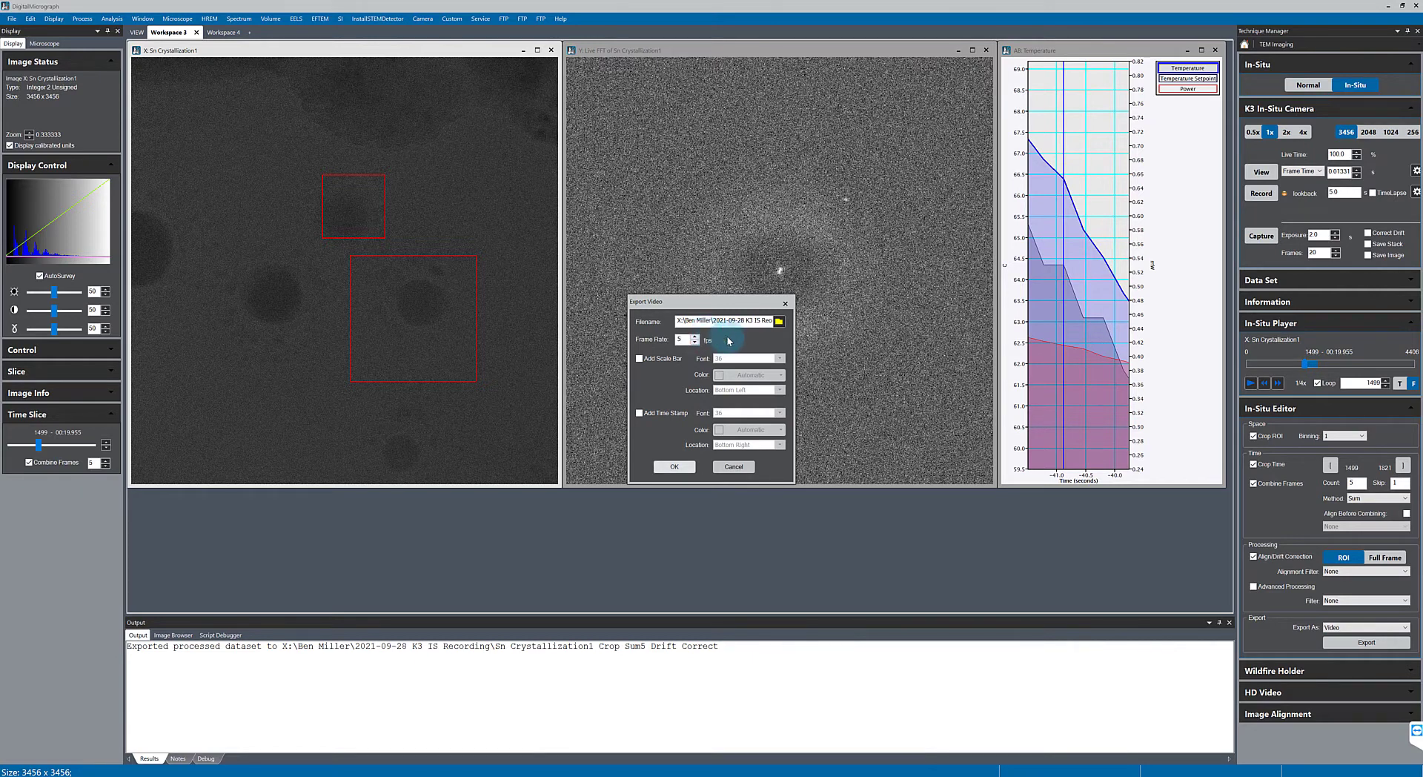
click(672, 361)
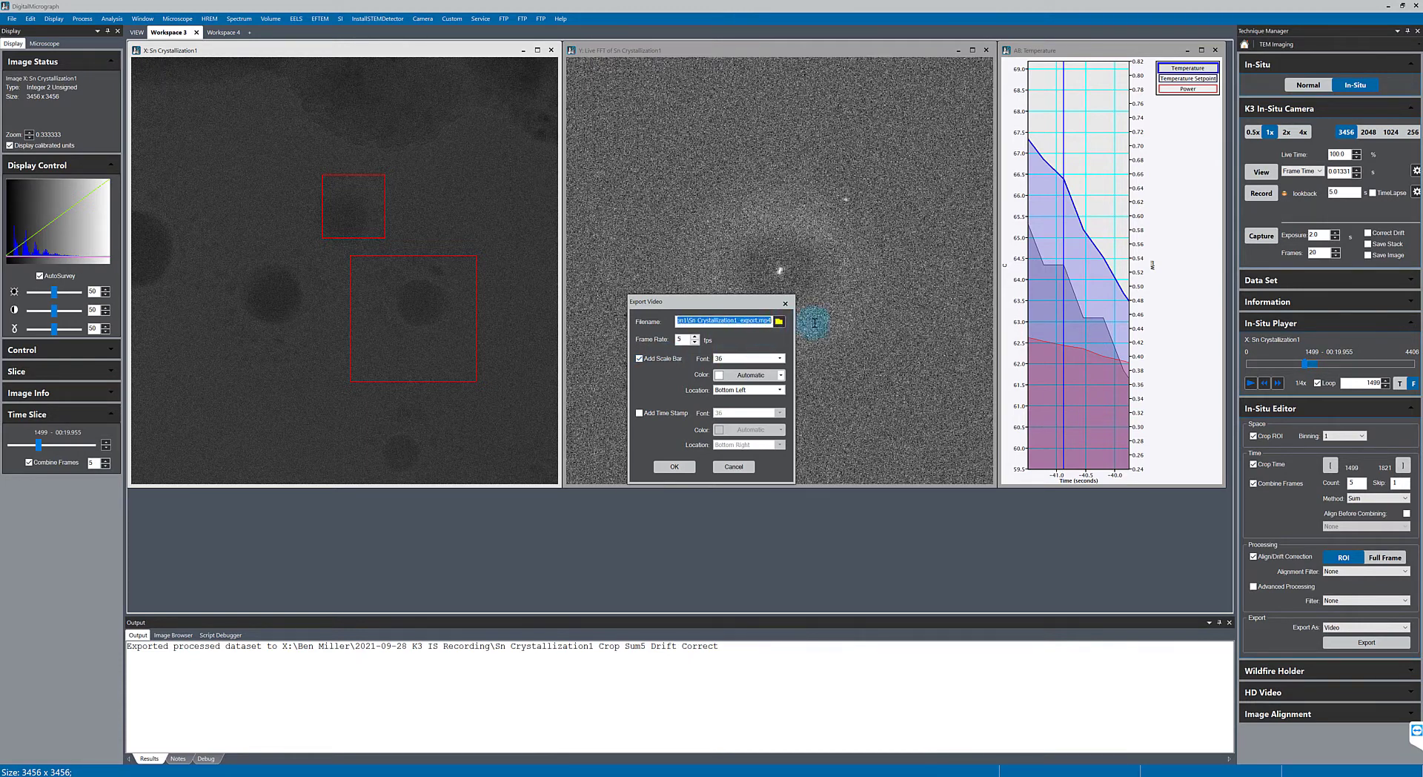
click(739, 320)
double_click(747, 320)
key(BackSpace)
text(Cropped Sum5 DC)
Confirm the Export Video dialog to write 'Sn Crystallization1 Cropped Sum5 DC.mp4'.
click(687, 471)
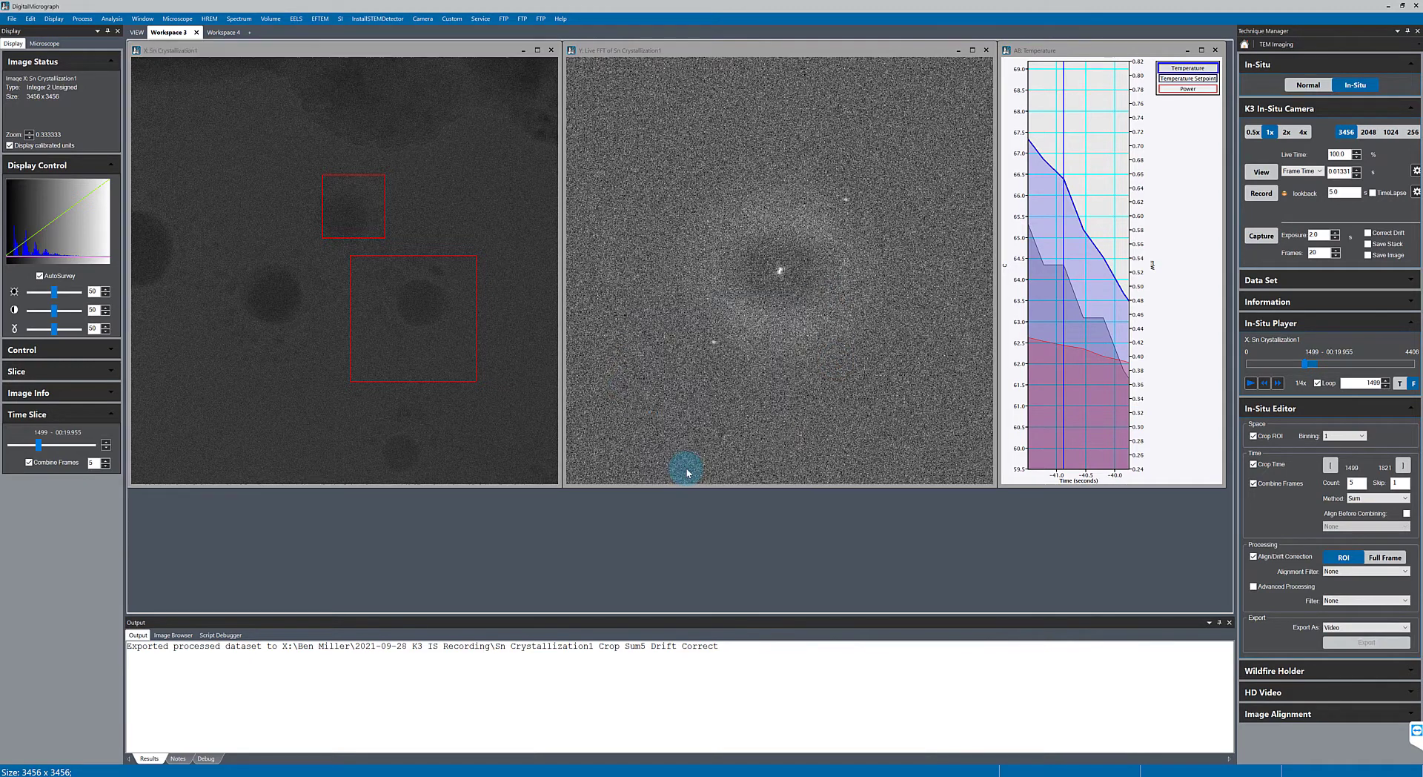